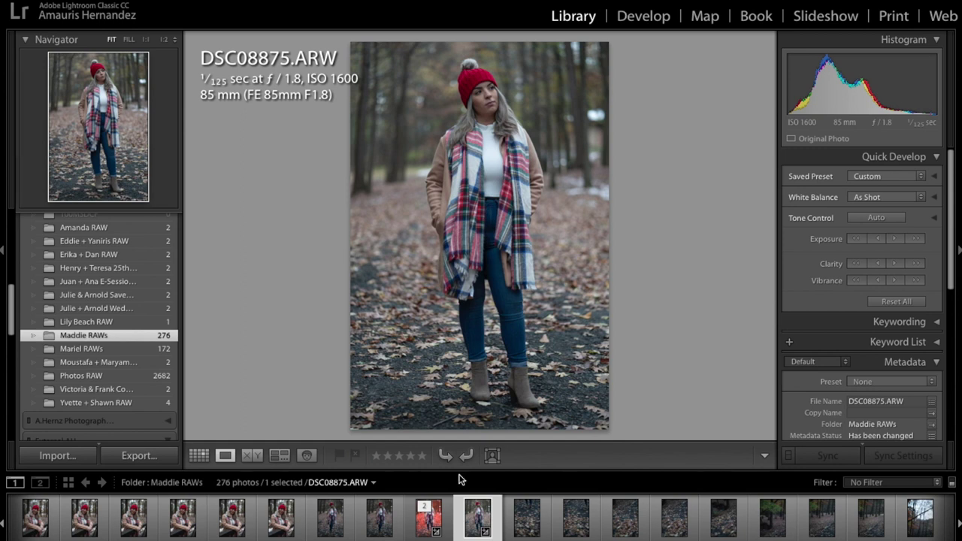
Review the source frames one by one in Loupe view, from DSC08876.ARW through DSC08916.ARW
{"action": "left_click", "coordinate": [524, 524]}
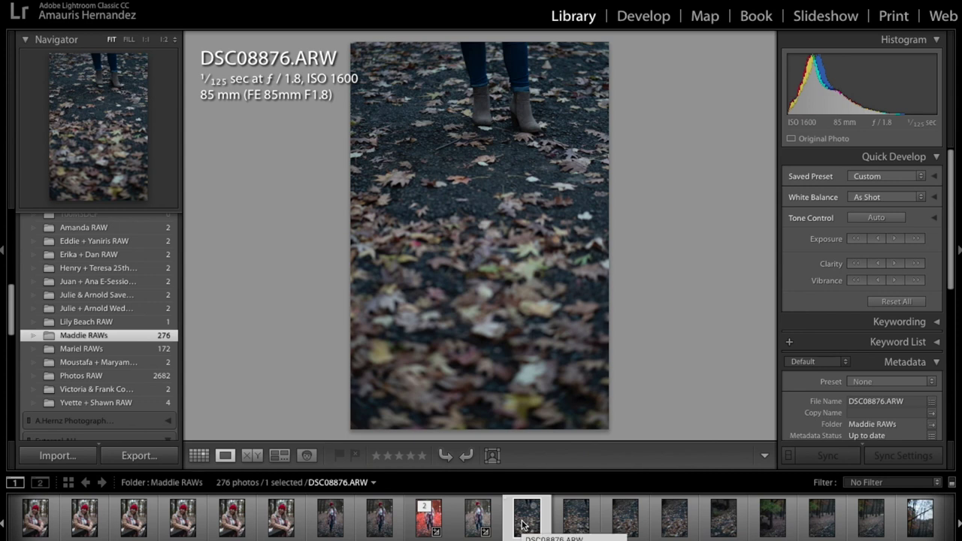
{"action": "key", "text": "Right"}
{"action": "key", "text": "Right"}
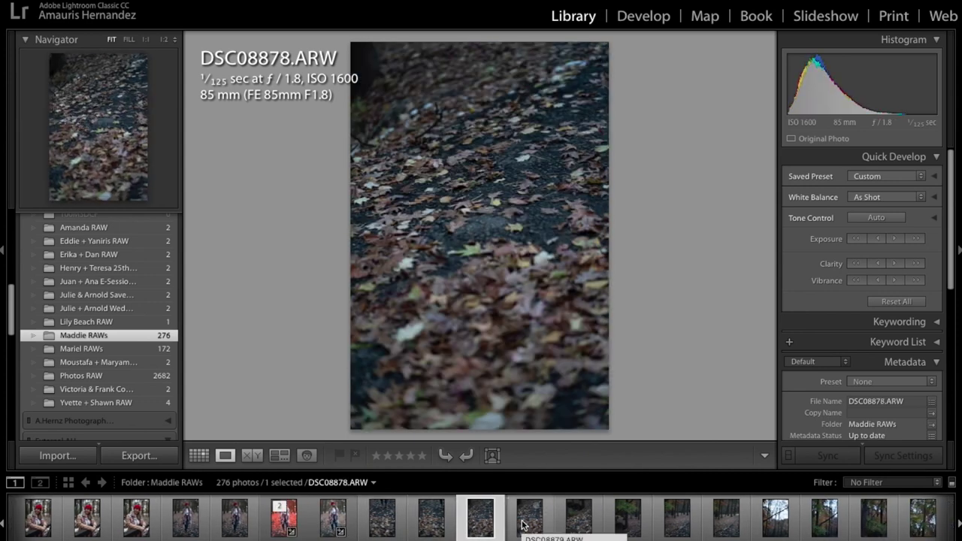
{"action": "key", "text": "Right"}
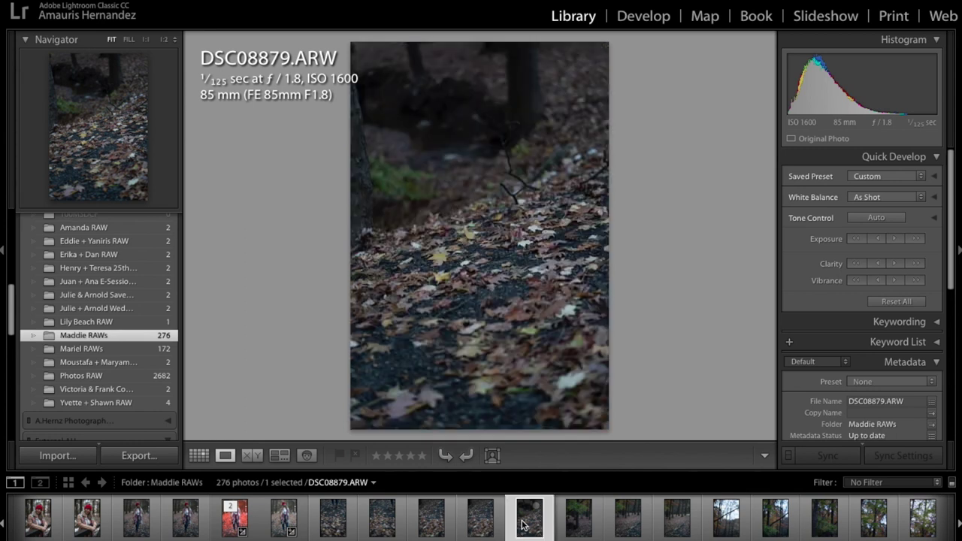
{"action": "key", "text": "Right"}
{"action": "key", "text": "Right"}
{"action": "key", "text": "Right"}
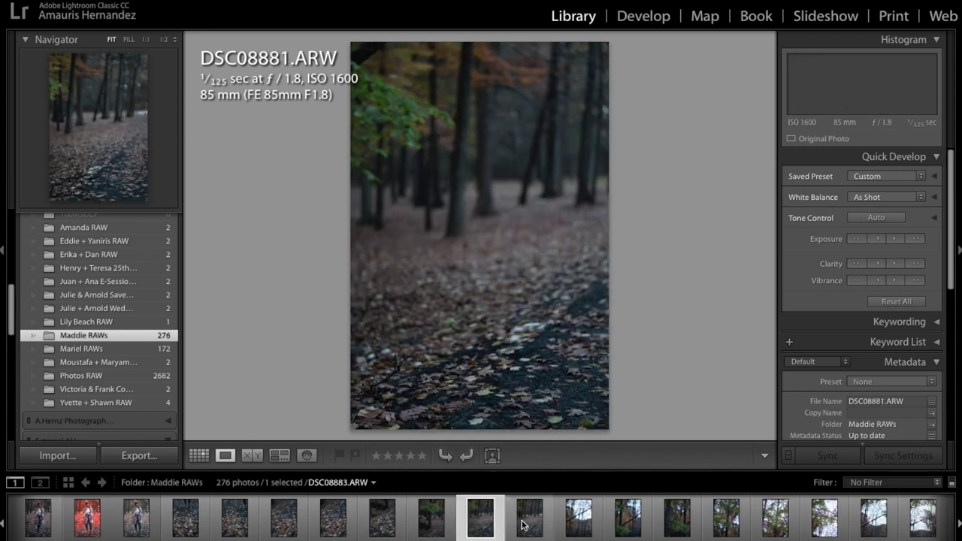
{"action": "key", "text": "Right"}
{"action": "key", "text": "Right"}
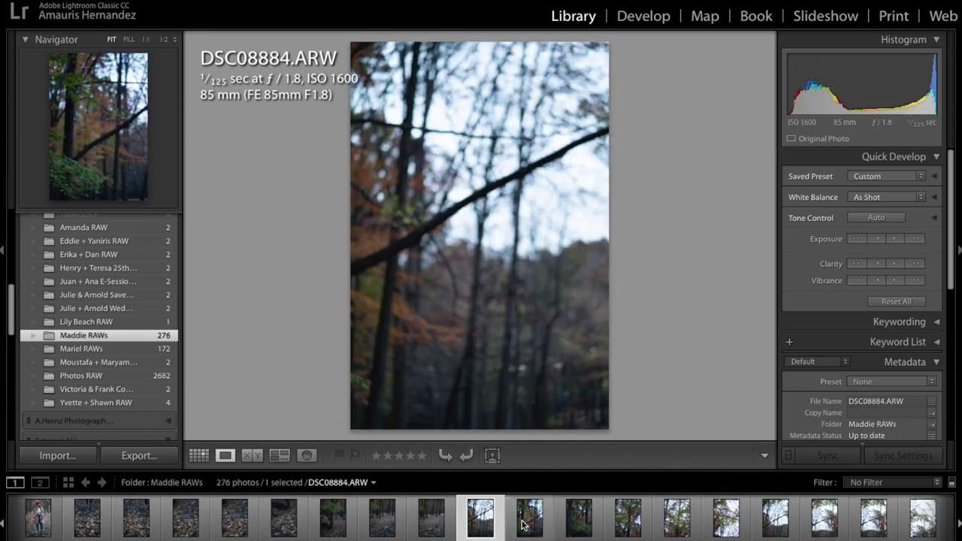
{"action": "key", "text": "Right"}
{"action": "key", "text": "Right"}
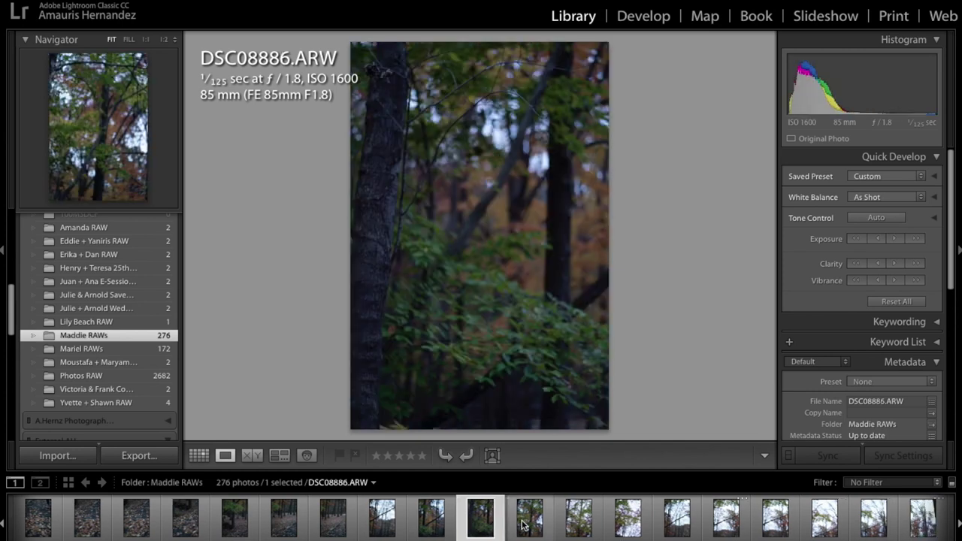
{"action": "key", "text": "Right"}
{"action": "key", "text": "Right"}
{"action": "key", "text": "Right"}
{"action": "key", "text": "Right"}
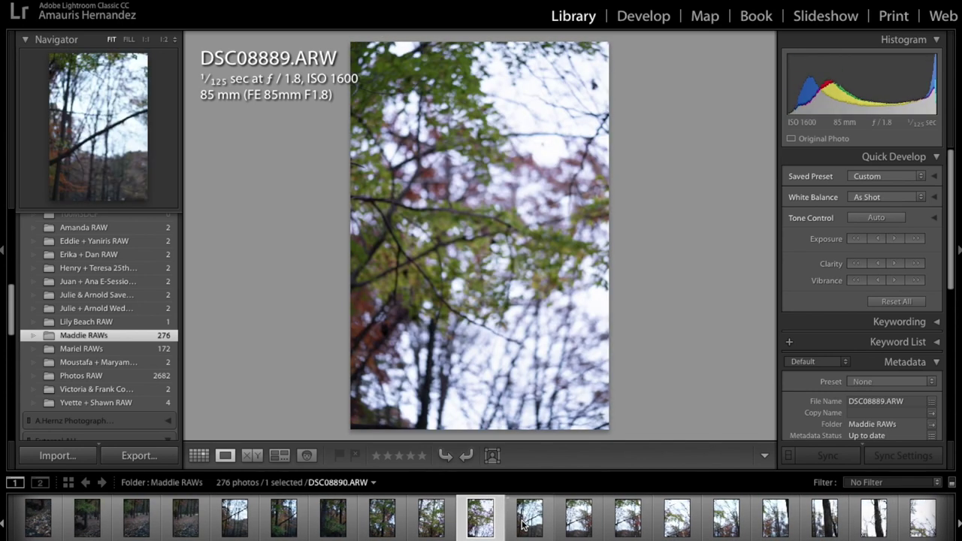
{"action": "key", "text": "Right"}
{"action": "key", "text": "Right"}
{"action": "key", "text": "Right"}
{"action": "key", "text": "Right"}
{"action": "key", "text": "Right"}
{"action": "key", "text": "Right"}
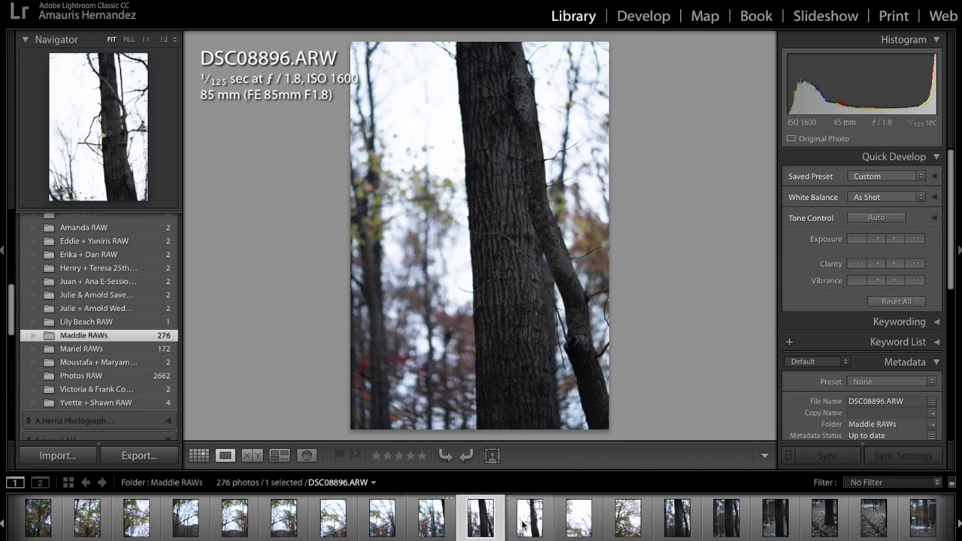
{"action": "key", "text": "Right"}
{"action": "key", "text": "Right"}
{"action": "key", "text": "Right"}
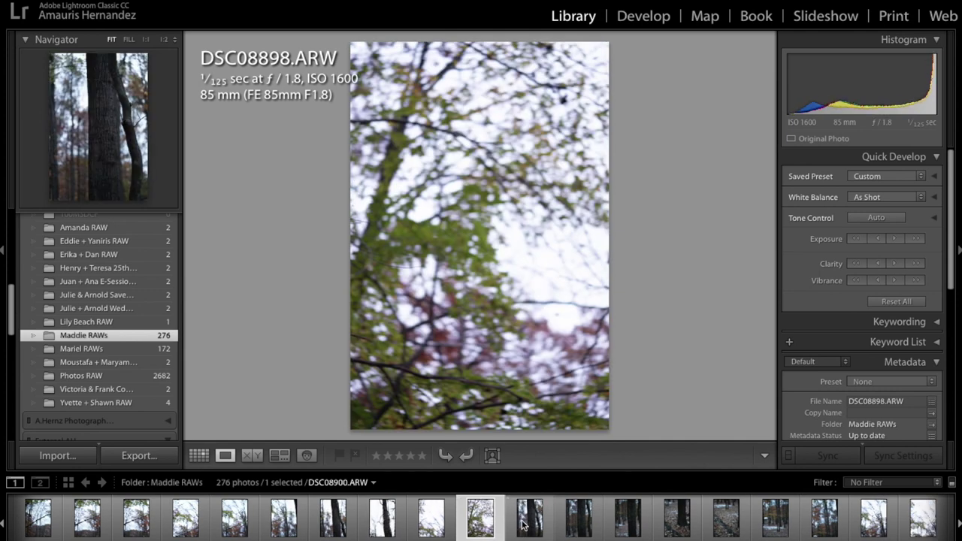
{"action": "key", "text": "Right"}
{"action": "key", "text": "Right"}
{"action": "key", "text": "Right"}
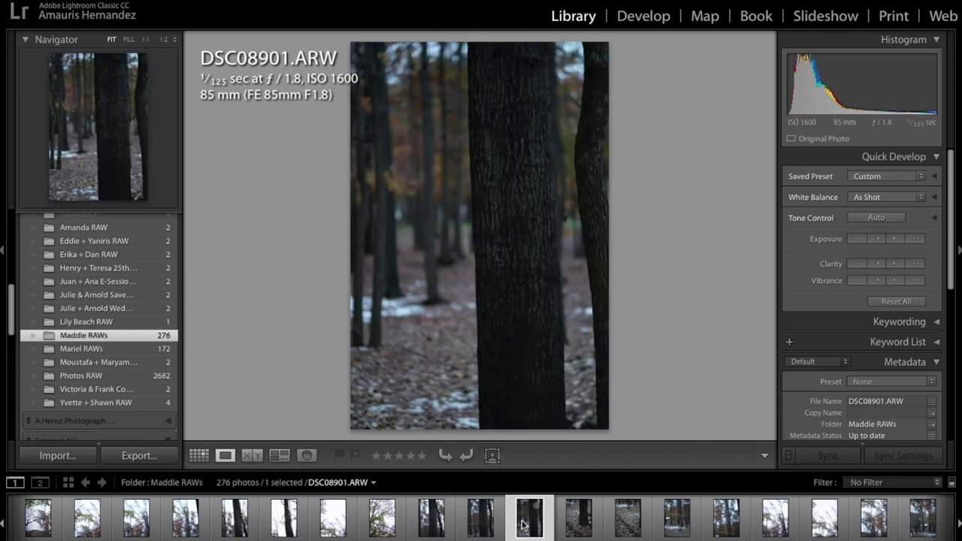
{"action": "key", "text": "Right"}
{"action": "key", "text": "Right"}
{"action": "key", "text": "Right"}
{"action": "key", "text": "Right"}
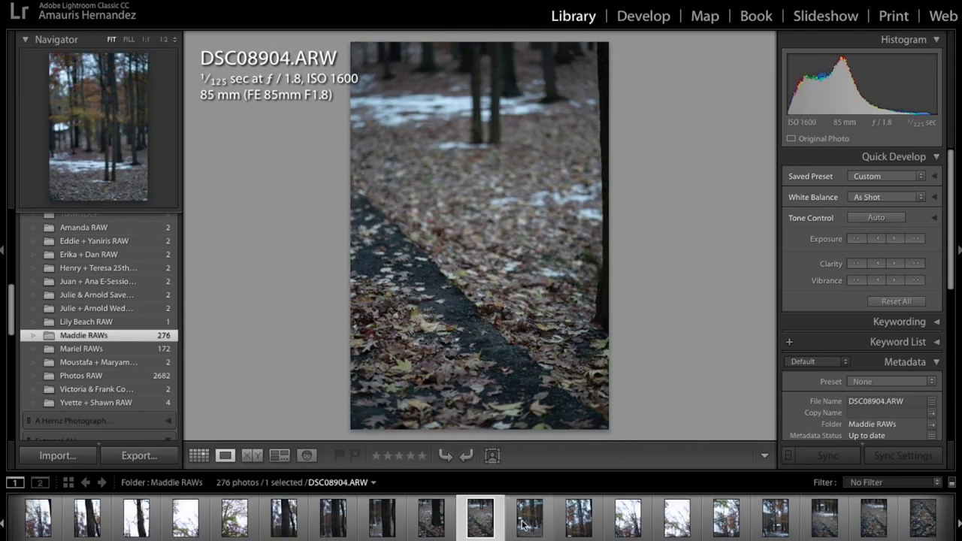
{"action": "key", "text": "Right"}
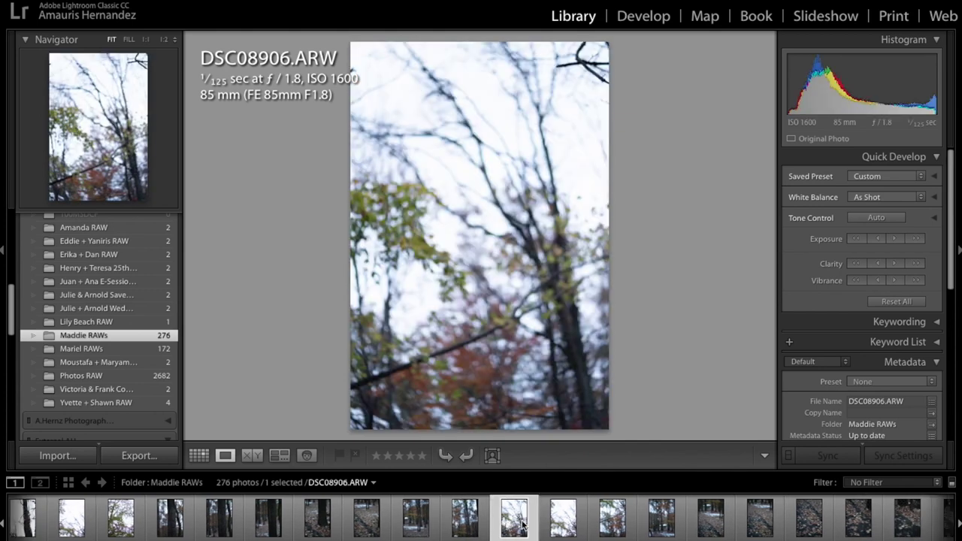
{"action": "key", "text": "Right"}
{"action": "key", "text": "Right"}
{"action": "key", "text": "Right"}
{"action": "key", "text": "Right"}
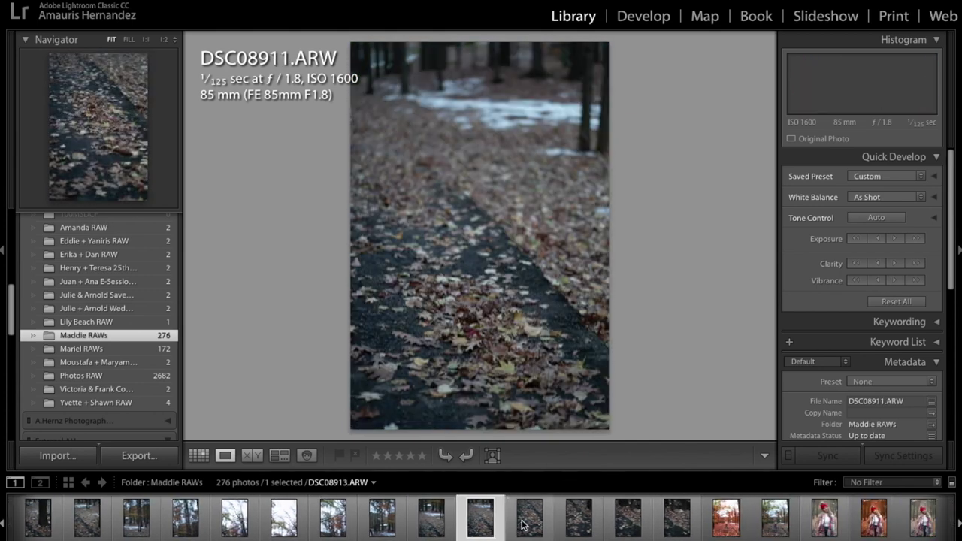
{"action": "key", "text": "Right"}
{"action": "key", "text": "Right"}
{"action": "key", "text": "Right"}
{"action": "key", "text": "Right"}
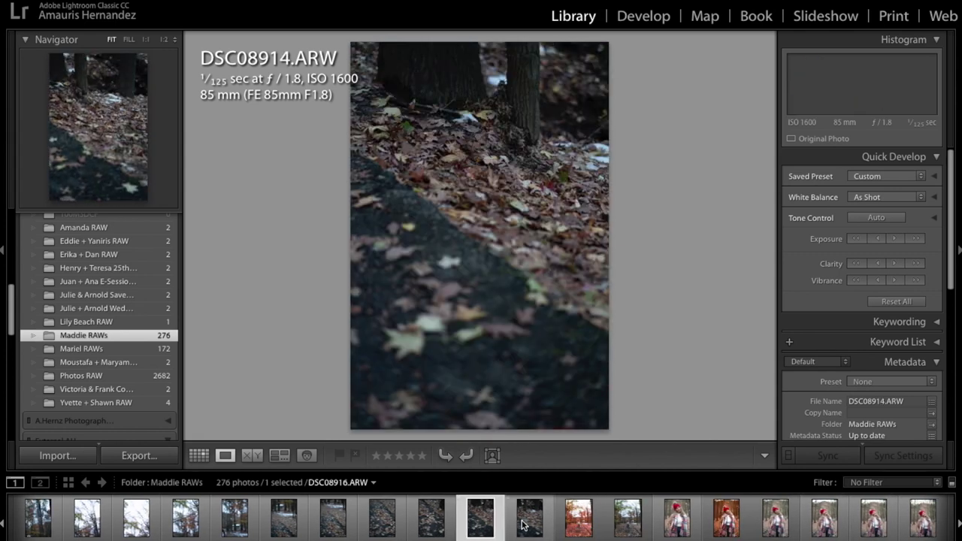
{"action": "key", "text": "Right"}
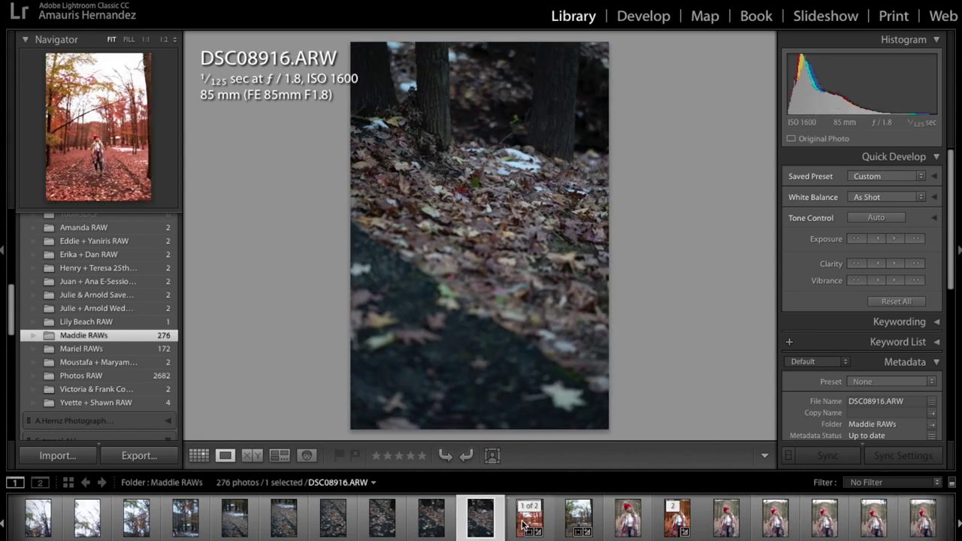
Compare the merged DSC08875-Pano.dng with its color-edited version, DSC08875-Pano.psd
{"action": "left_click", "coordinate": [571, 525]}
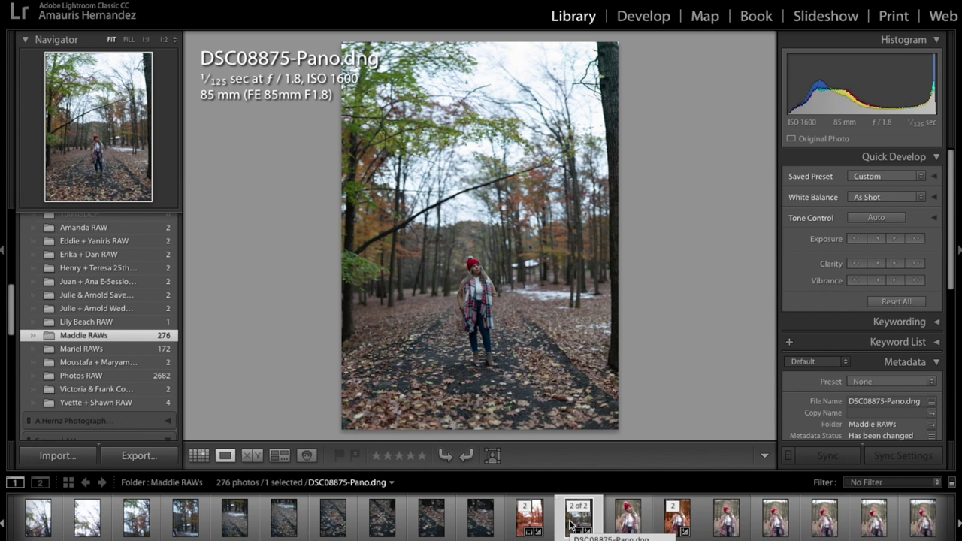
{"action": "key", "text": "Left"}
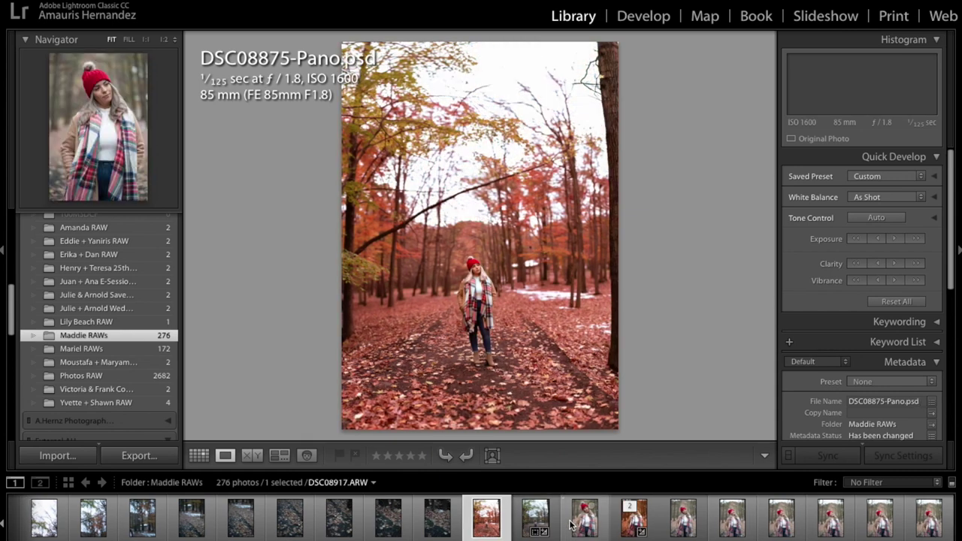
{"action": "left_click", "coordinate": [534, 522]}
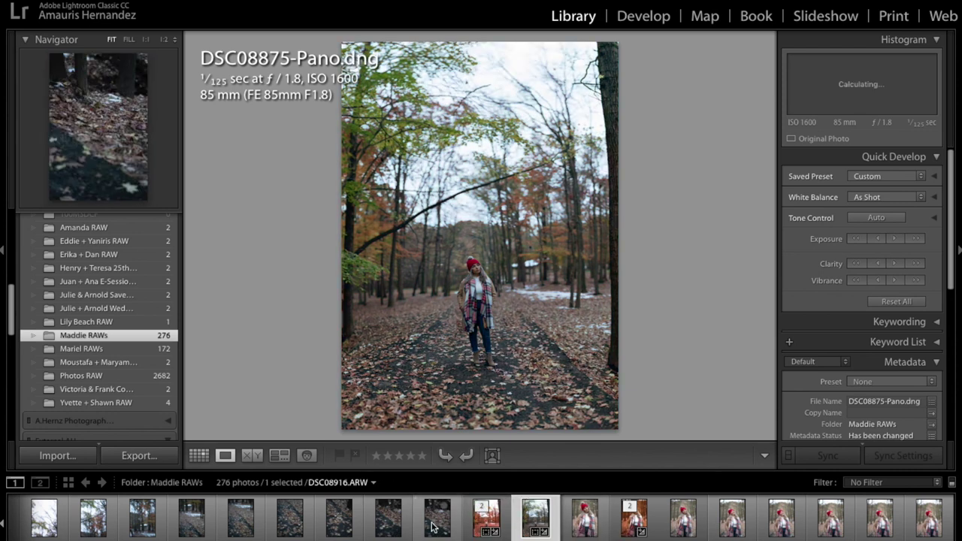
Return to the start of the series and compare DSC08875-Edit.tif with the original DSC08875.ARW
{"action": "scroll", "coordinate": [526, 522], "scroll_direction": "up", "scroll_amount": 5}
{"action": "scroll", "coordinate": [430, 522], "scroll_direction": "up", "scroll_amount": 5}
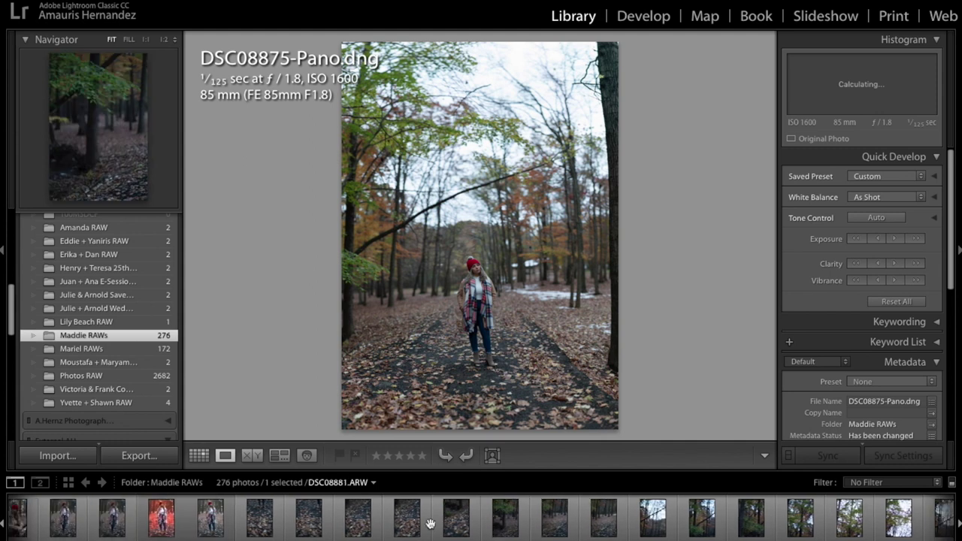
{"action": "left_click", "coordinate": [443, 522]}
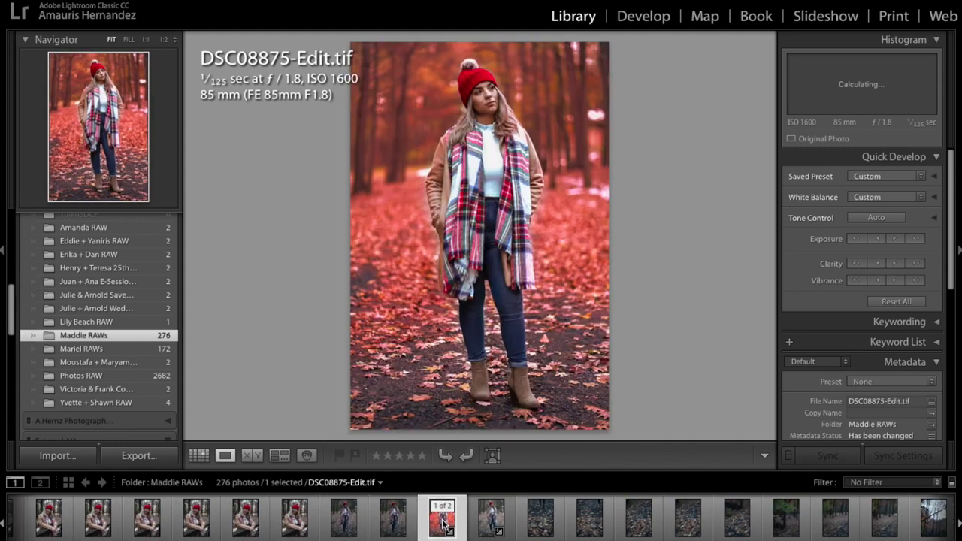
{"action": "left_click", "coordinate": [484, 529]}
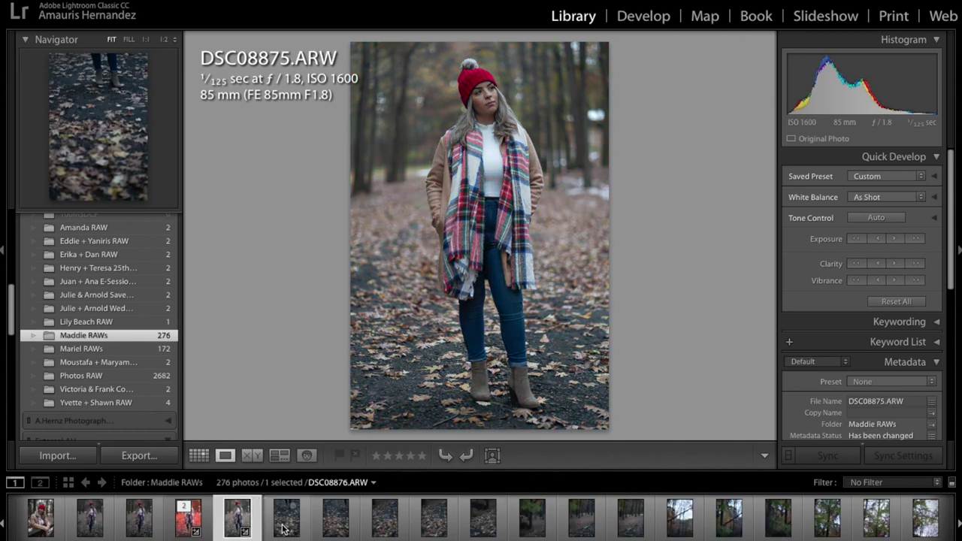
Select the whole range of source frames from DSC08876.ARW through DSC08916.ARW
{"action": "left_click", "coordinate": [285, 530]}
{"action": "scroll", "coordinate": [387, 529], "scroll_direction": "down", "scroll_amount": 5}
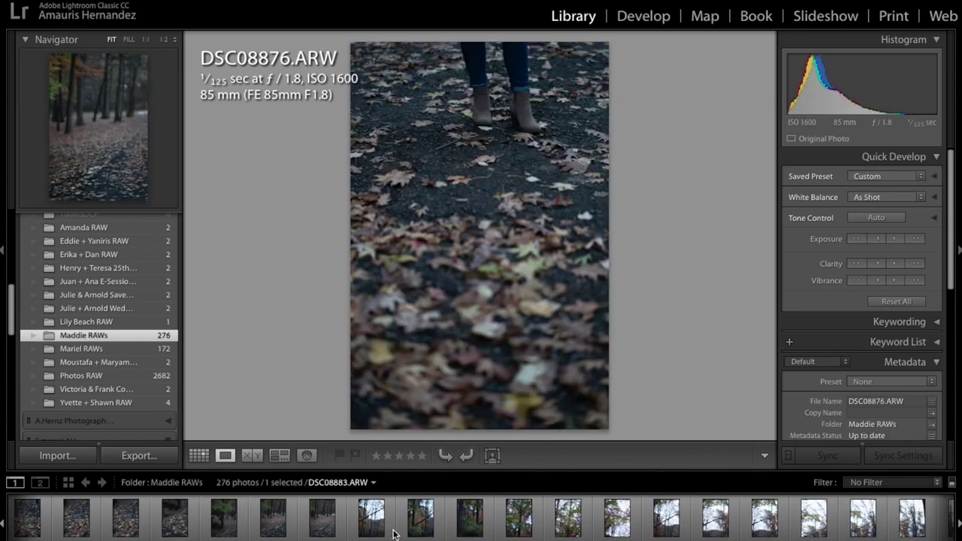
{"action": "scroll", "coordinate": [393, 533], "scroll_direction": "down", "scroll_amount": 5}
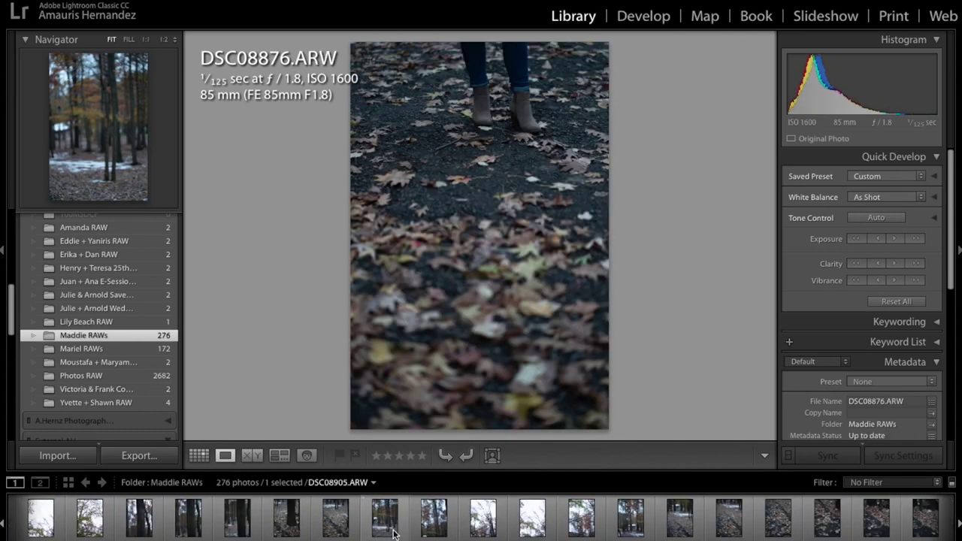
{"action": "scroll", "coordinate": [392, 534], "scroll_direction": "down", "scroll_amount": 2}
{"action": "scroll", "coordinate": [393, 534], "scroll_direction": "down", "scroll_amount": 1}
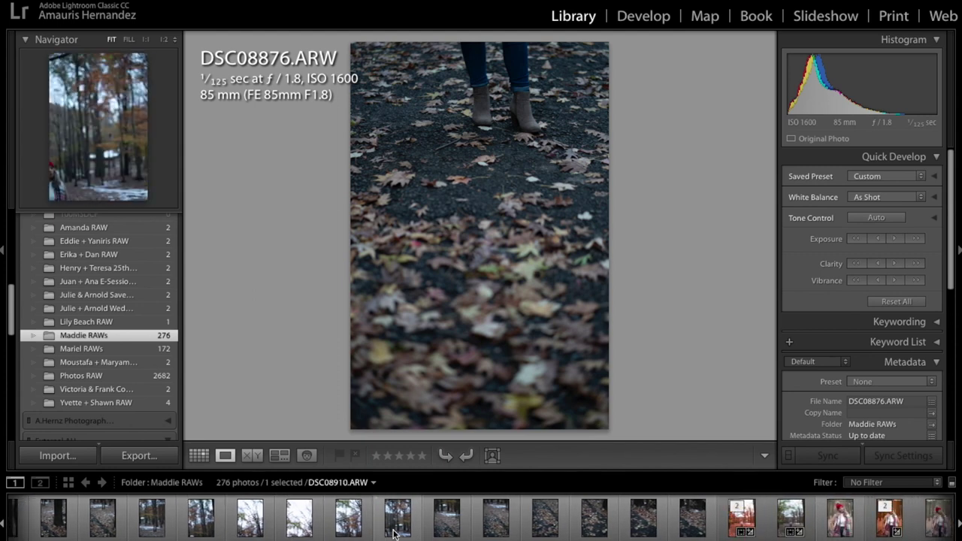
{"action": "left_click", "coordinate": [698, 532], "text": "shift"}
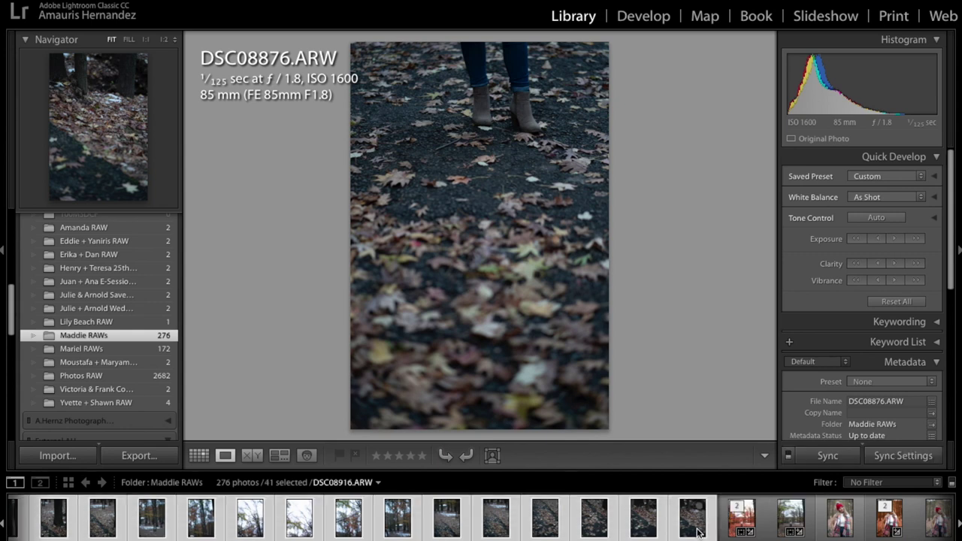
Try the Panorama photo merge on the selected frames, cancelling it during the merge preview
{"action": "right_click", "coordinate": [697, 532]}
{"action": "mouse_move", "coordinate": [730, 274]}
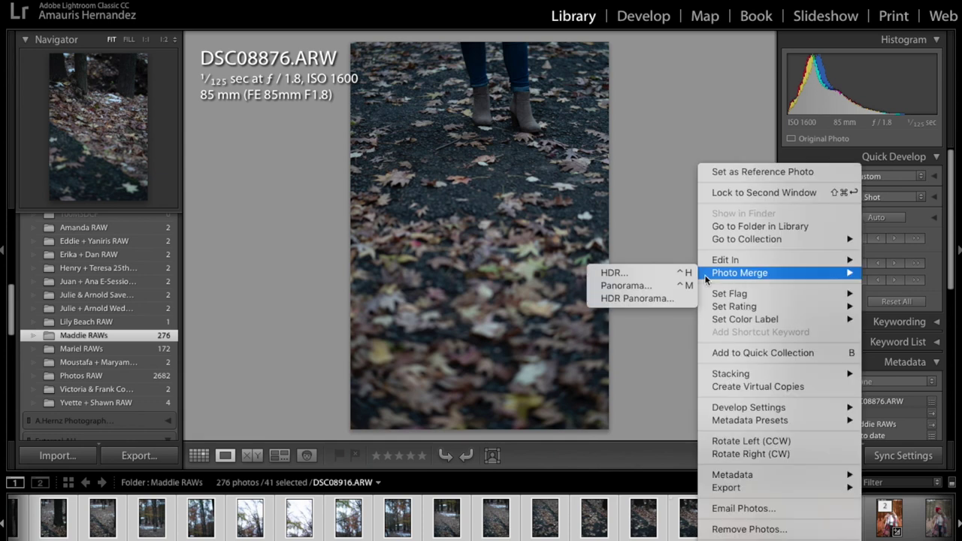
{"action": "left_click", "coordinate": [666, 286]}
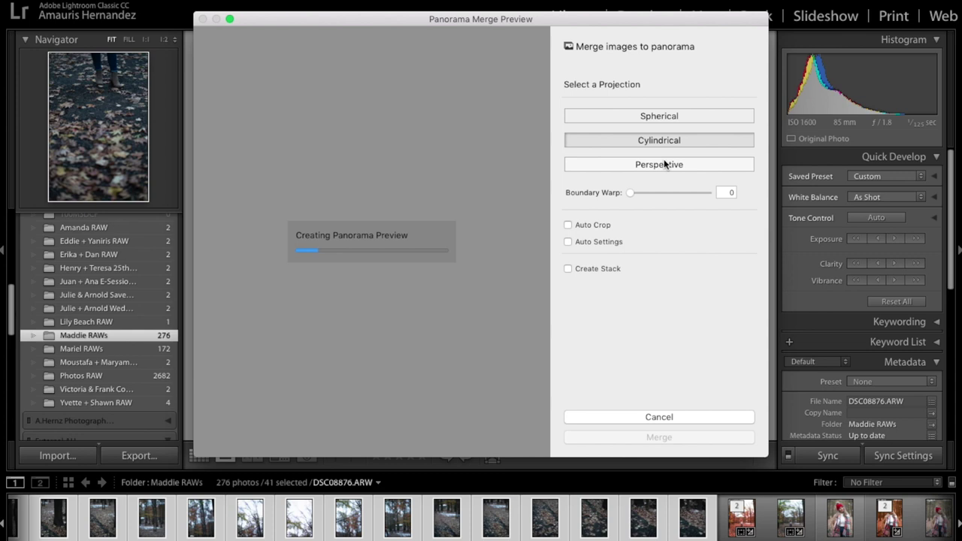
{"action": "left_click", "coordinate": [665, 419]}
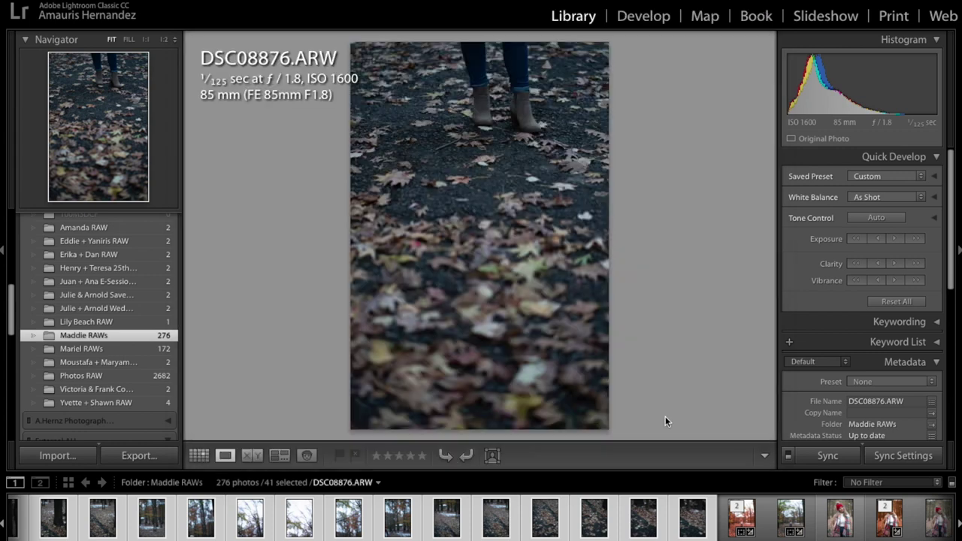
Open DSC08875-Pano.dng in the Develop module and reset its crop to the full stitched image
{"action": "left_click", "coordinate": [790, 530]}
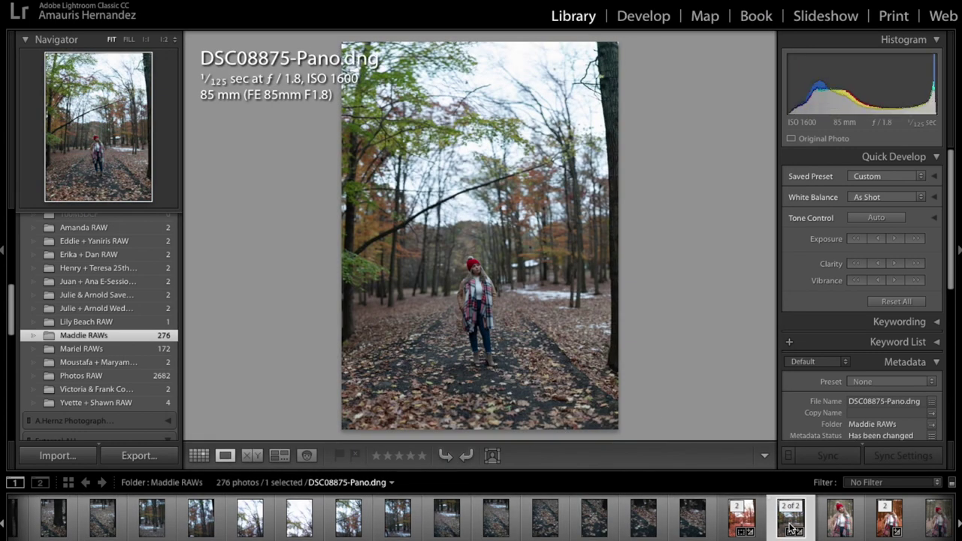
{"action": "left_click", "coordinate": [651, 21]}
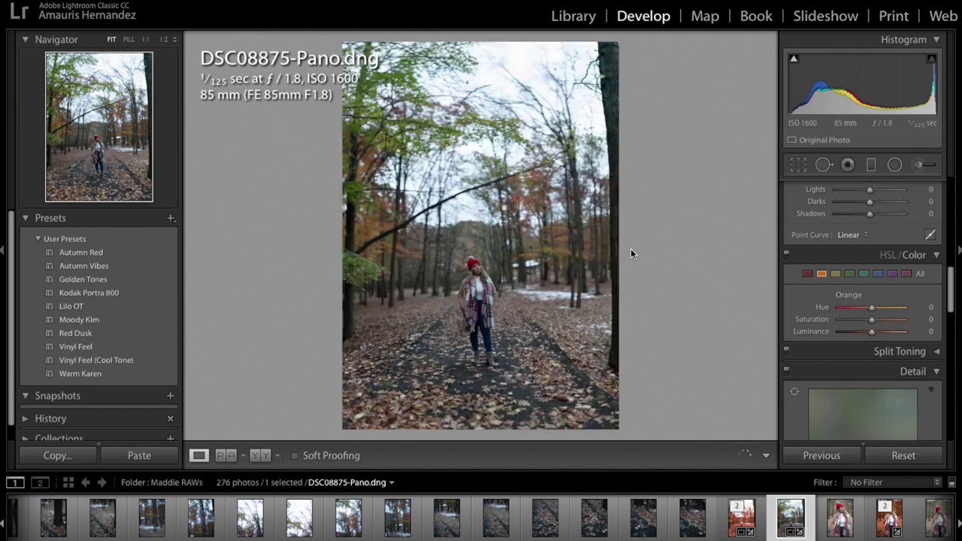
{"action": "left_click", "coordinate": [799, 166]}
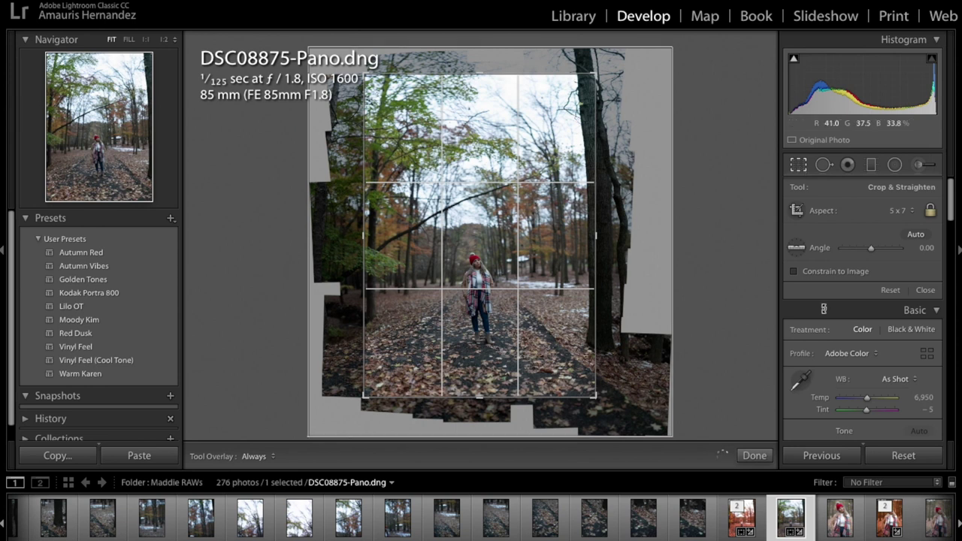
{"action": "left_click", "coordinate": [890, 290]}
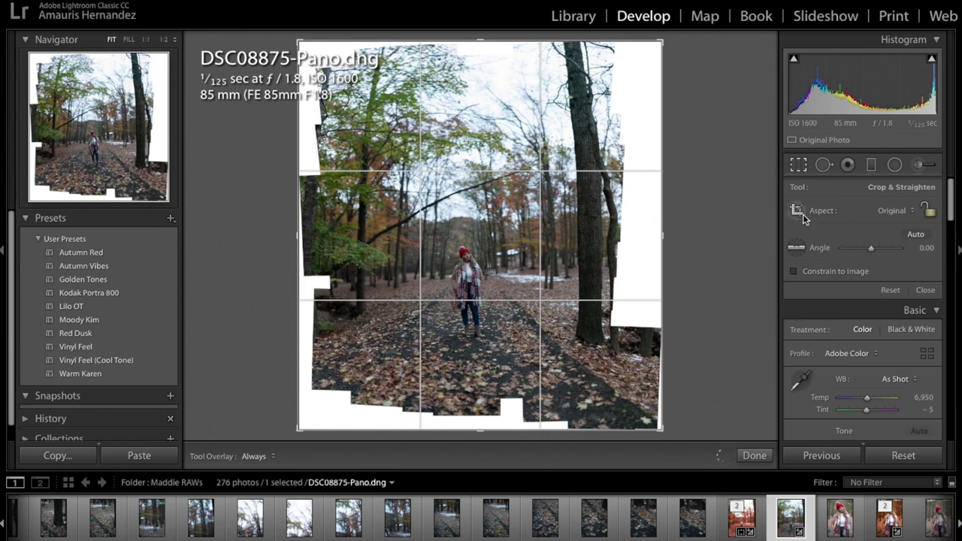
Crop the panorama to a 5 x 7 aspect ratio around the woman, leaving out the blank stitched edges, and check her up close
{"action": "left_click", "coordinate": [896, 212]}
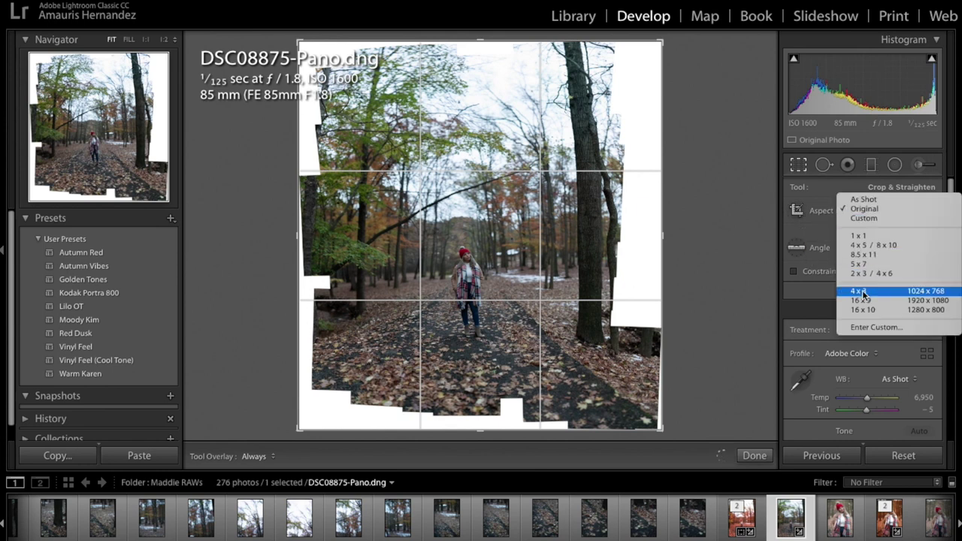
{"action": "left_click", "coordinate": [866, 266]}
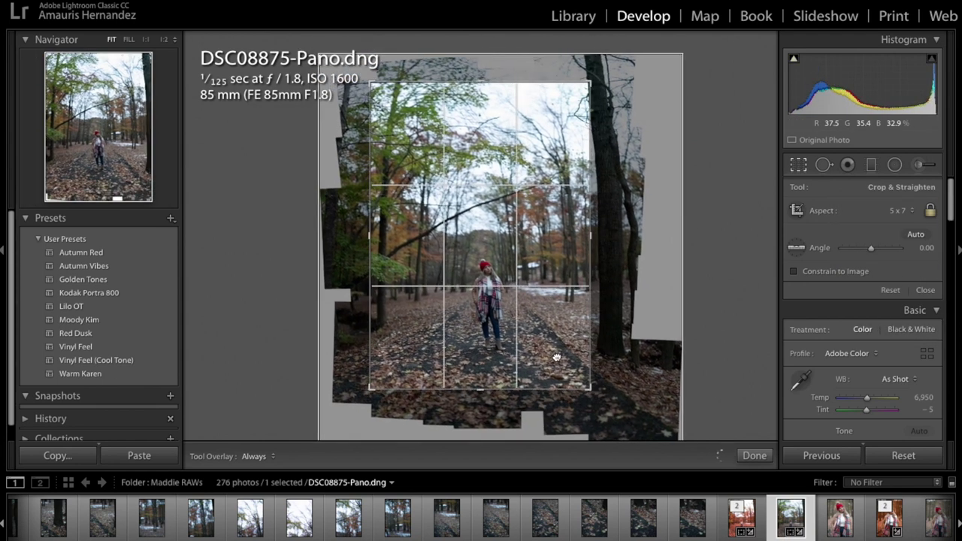
{"action": "left_click", "coordinate": [754, 455]}
{"action": "left_click", "coordinate": [476, 251]}
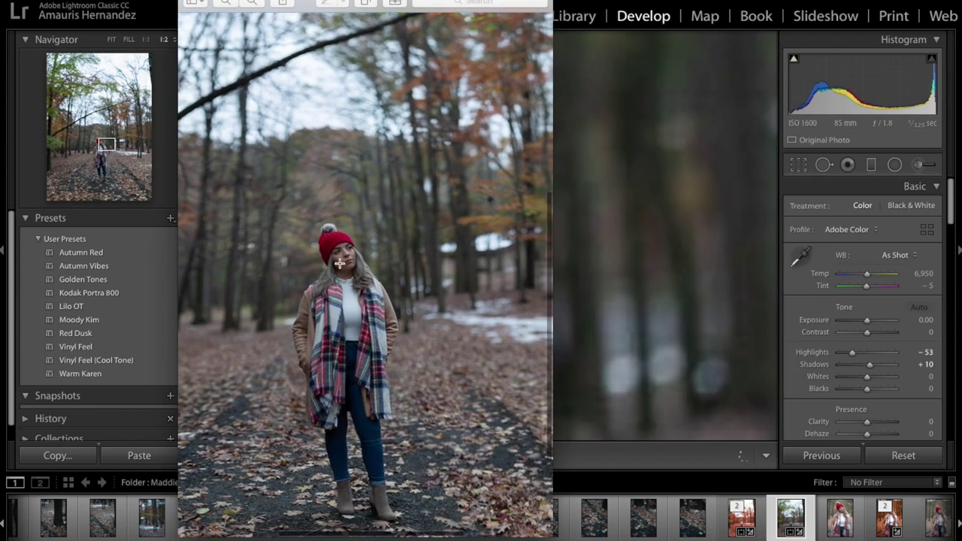